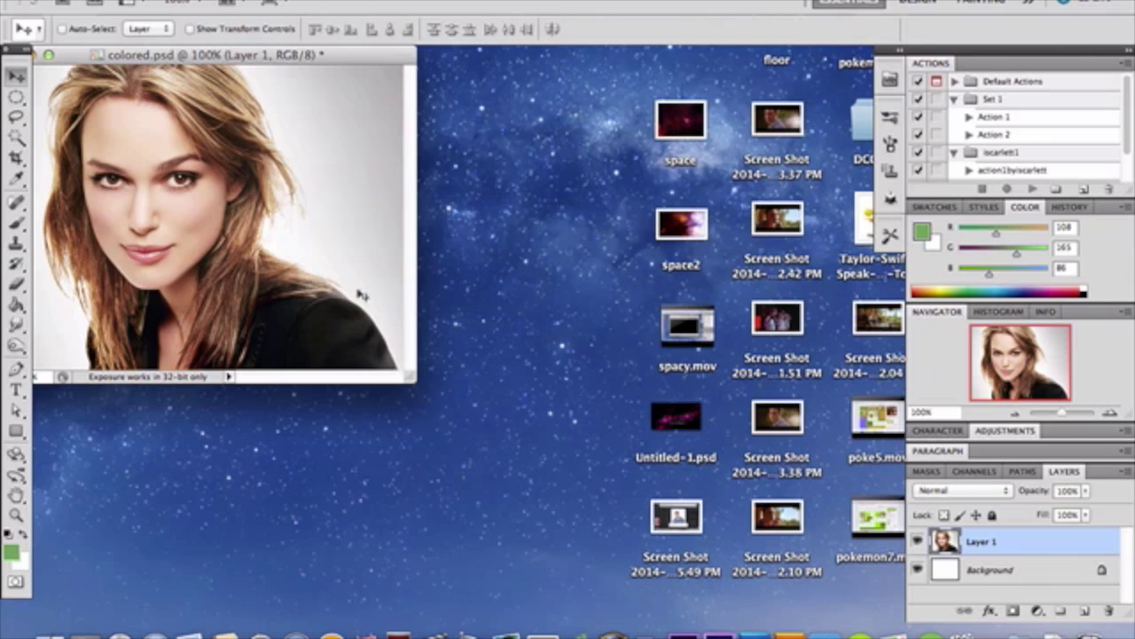
Create Layer 2 in Lighten blend mode, select the Brush tool, and enlarge the document window
{"action": "left_click", "coordinate": [1084, 611]}
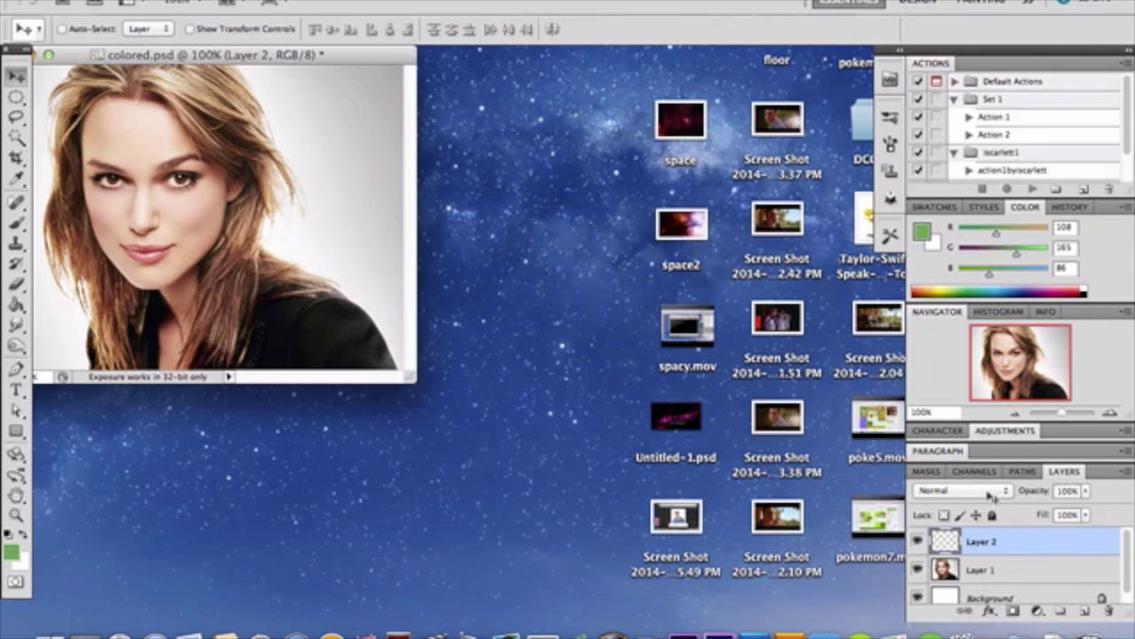
{"action": "left_click", "coordinate": [990, 499]}
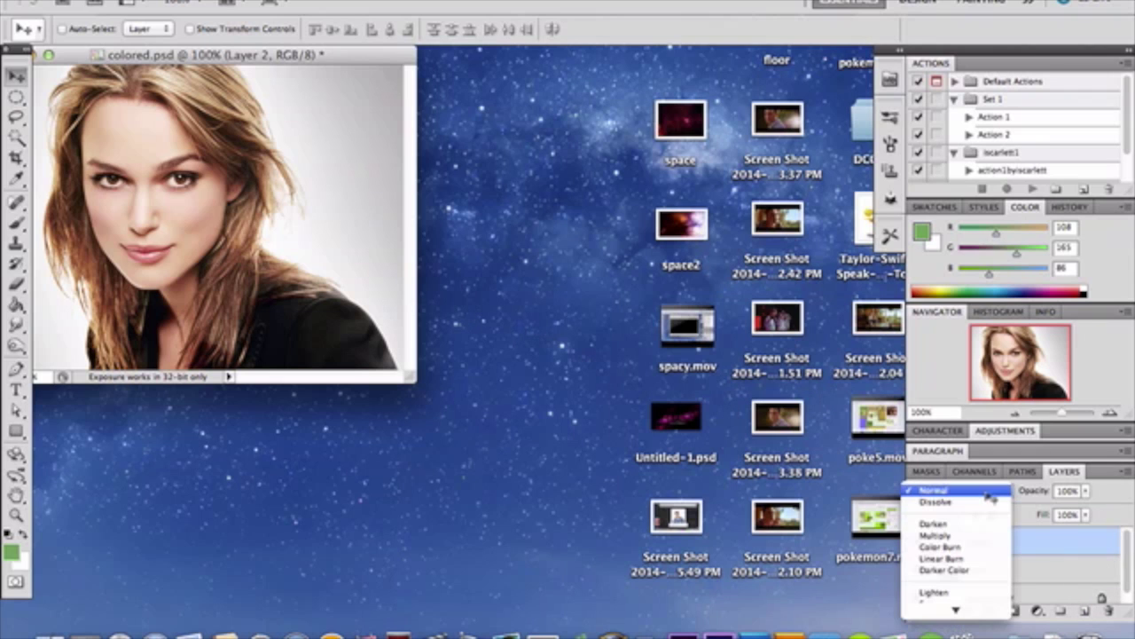
{"action": "left_click", "coordinate": [957, 593]}
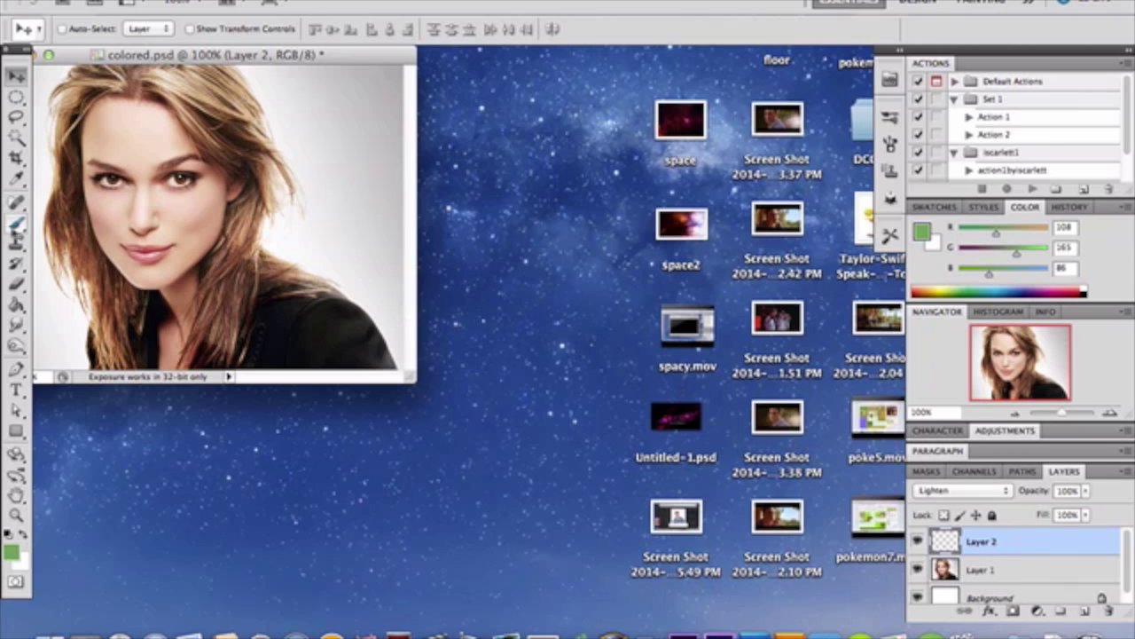
{"action": "left_click", "coordinate": [16, 224]}
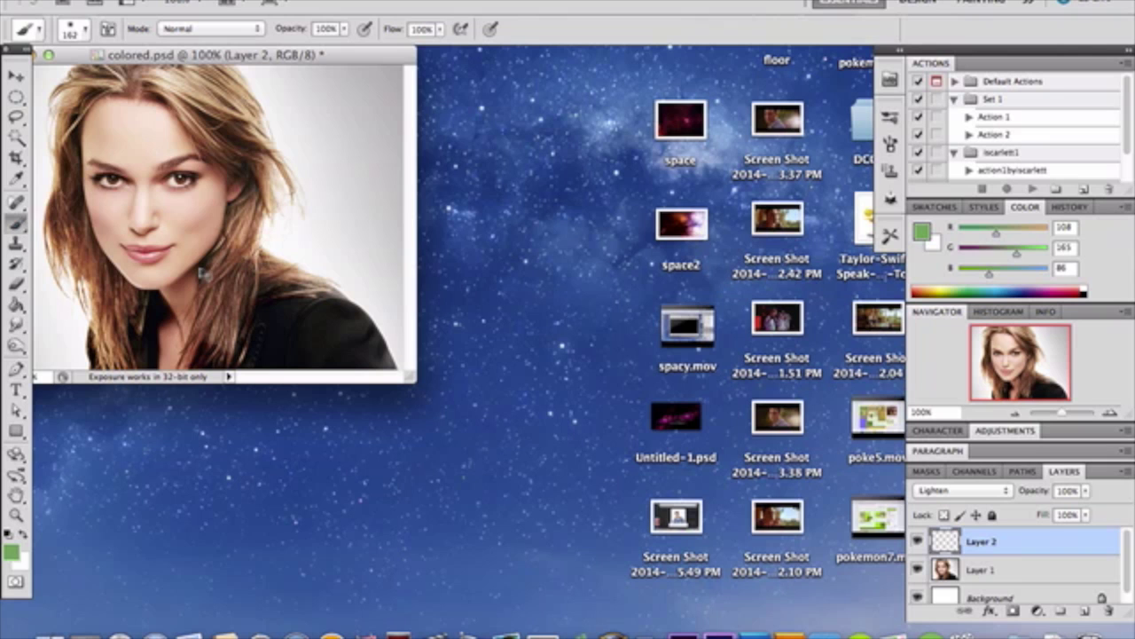
{"action": "left_click_drag", "start_coordinate": [416, 388], "coordinate": [795, 578]}
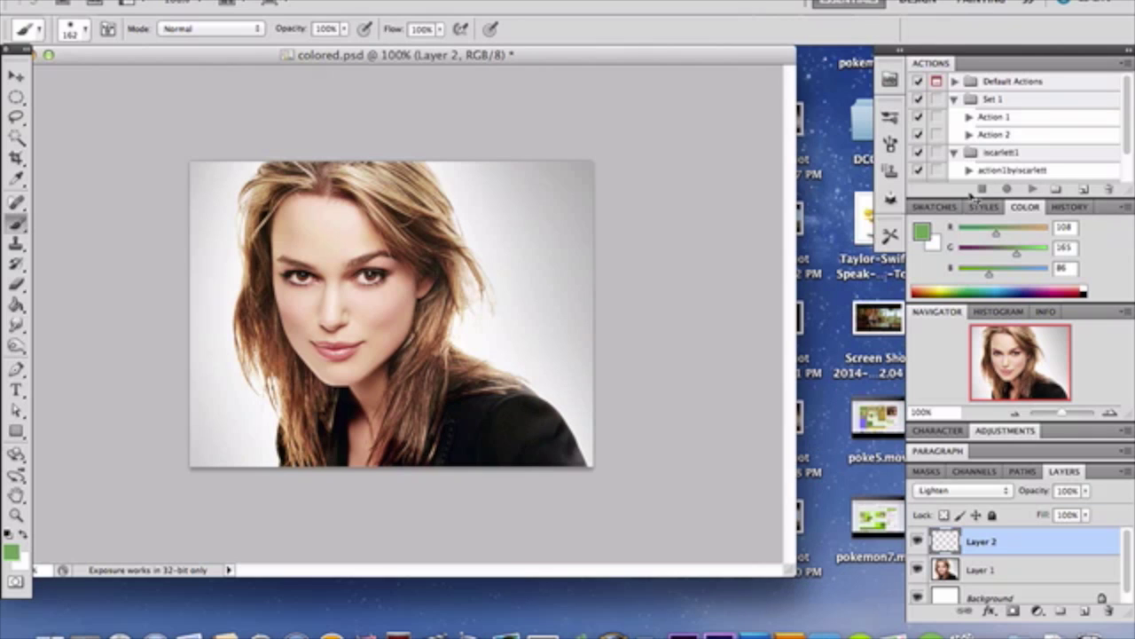
Set the foreground colour to bright green 5eff1e
{"action": "left_click", "coordinate": [923, 232]}
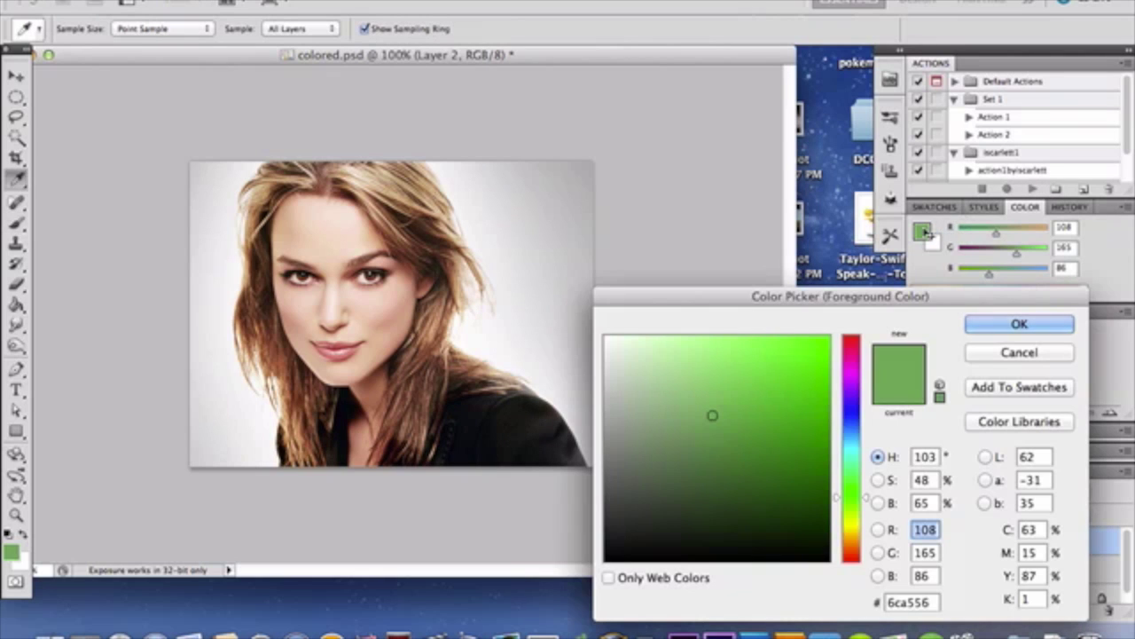
{"action": "left_click_drag", "start_coordinate": [804, 350], "coordinate": [807, 324]}
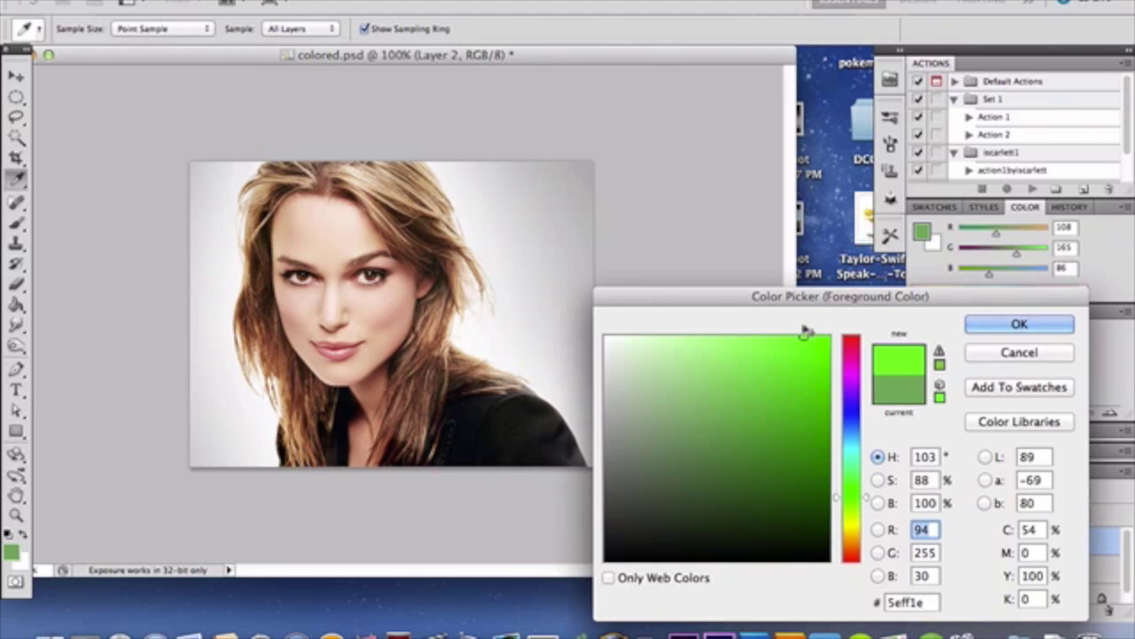
{"action": "key", "text": "Return"}
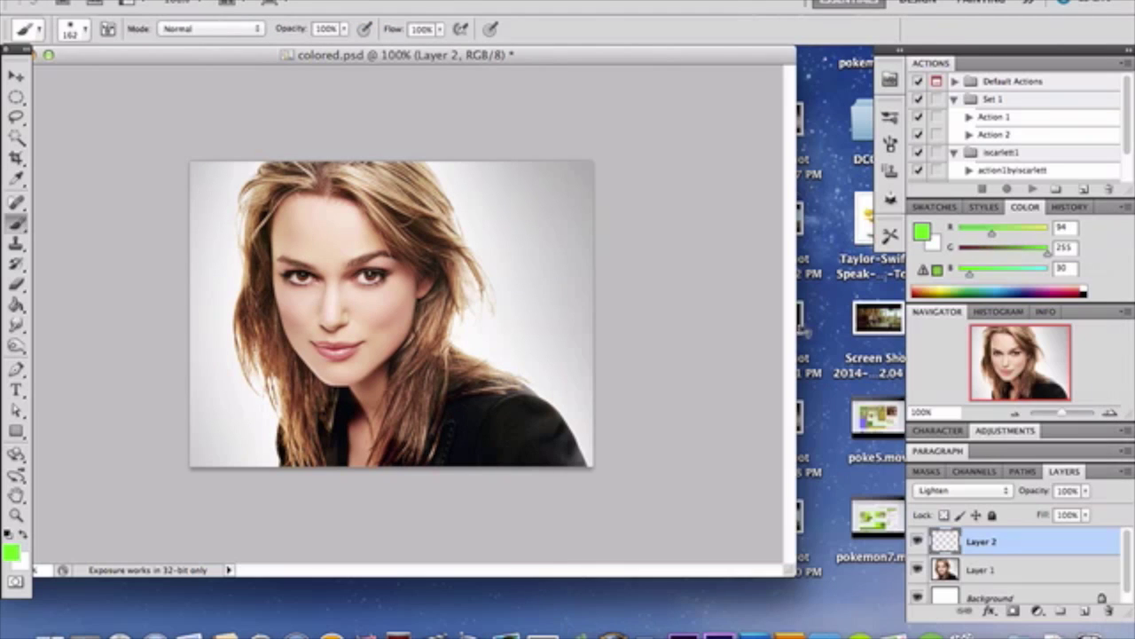
Paint green over the top and right side of the hair, then lower Layer 2's opacity to 69%
{"action": "left_click", "coordinate": [366, 181]}
{"action": "mouse_move", "coordinate": [388, 197]}
{"action": "left_mouse_down"}
{"action": "mouse_move", "coordinate": [456, 285]}
{"action": "mouse_move", "coordinate": [468, 325]}
{"action": "left_mouse_up"}
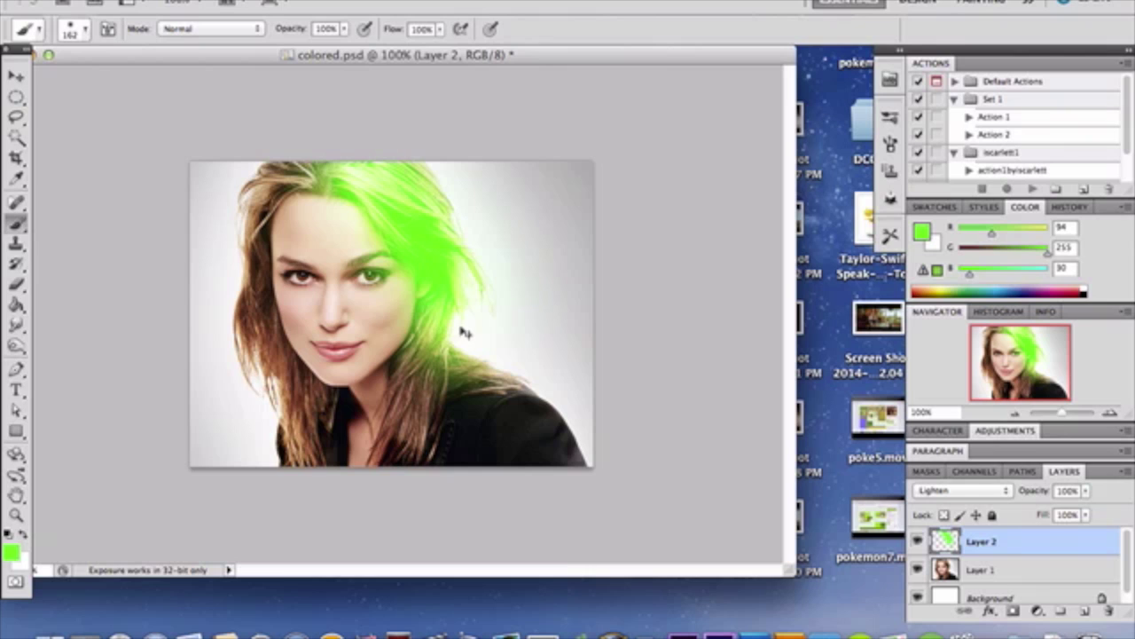
{"action": "left_click", "coordinate": [1088, 493]}
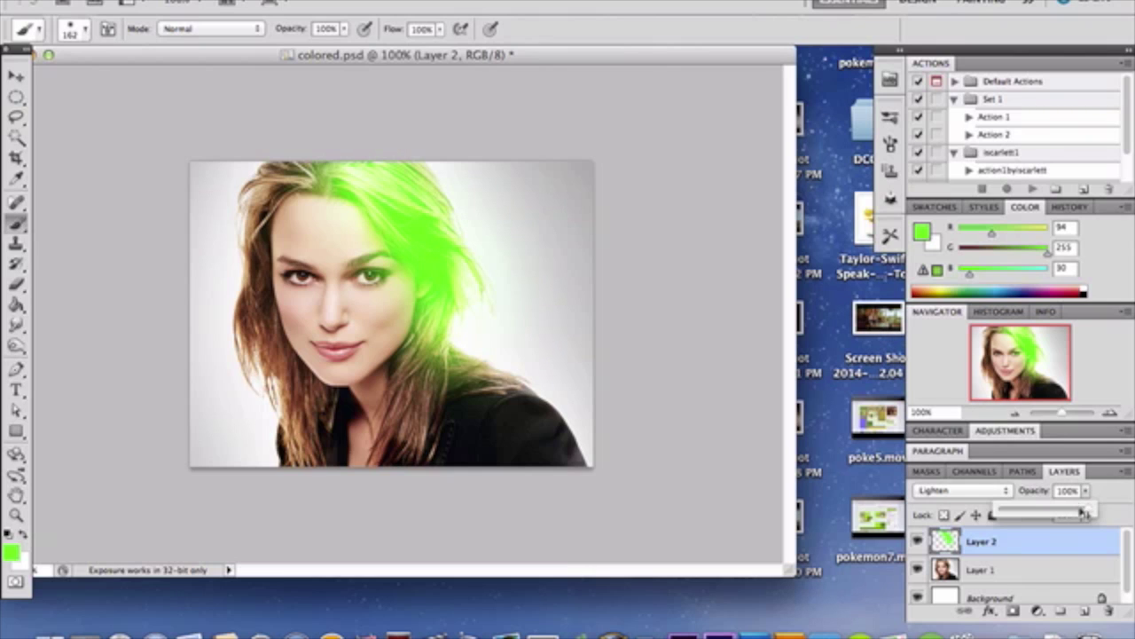
{"action": "left_click_drag", "start_coordinate": [1091, 512], "coordinate": [1082, 513]}
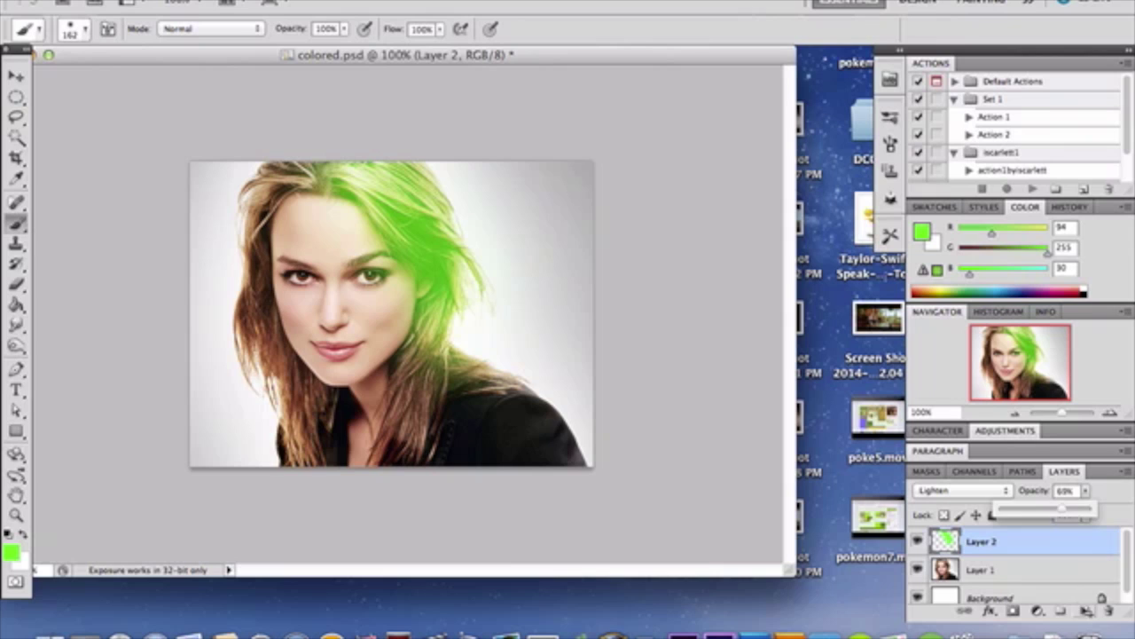
Create a new empty Layer 3 above the green layer
{"action": "left_click", "coordinate": [1086, 611]}
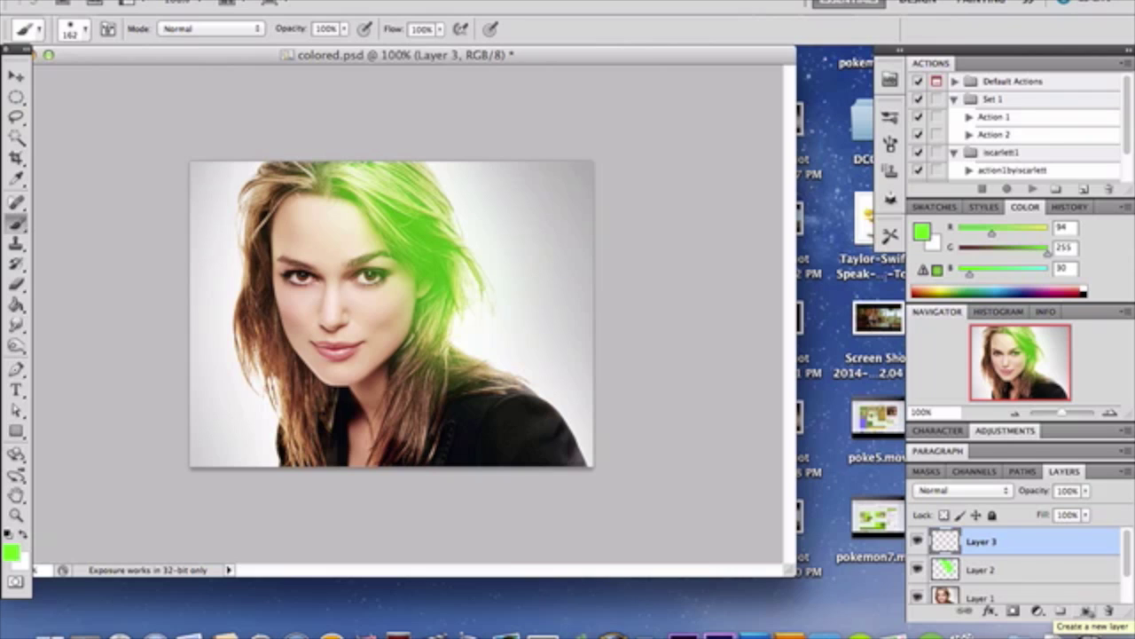
Set Layer 3 to Lighten blending and make blue the foreground colour
{"action": "left_click", "coordinate": [954, 493]}
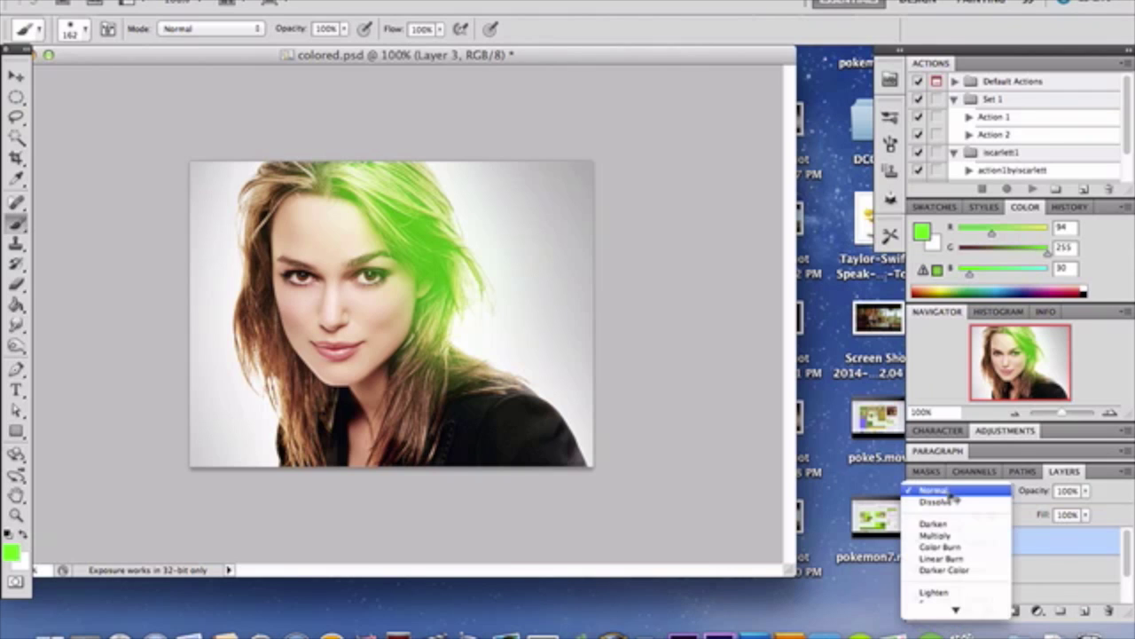
{"action": "left_click", "coordinate": [956, 592]}
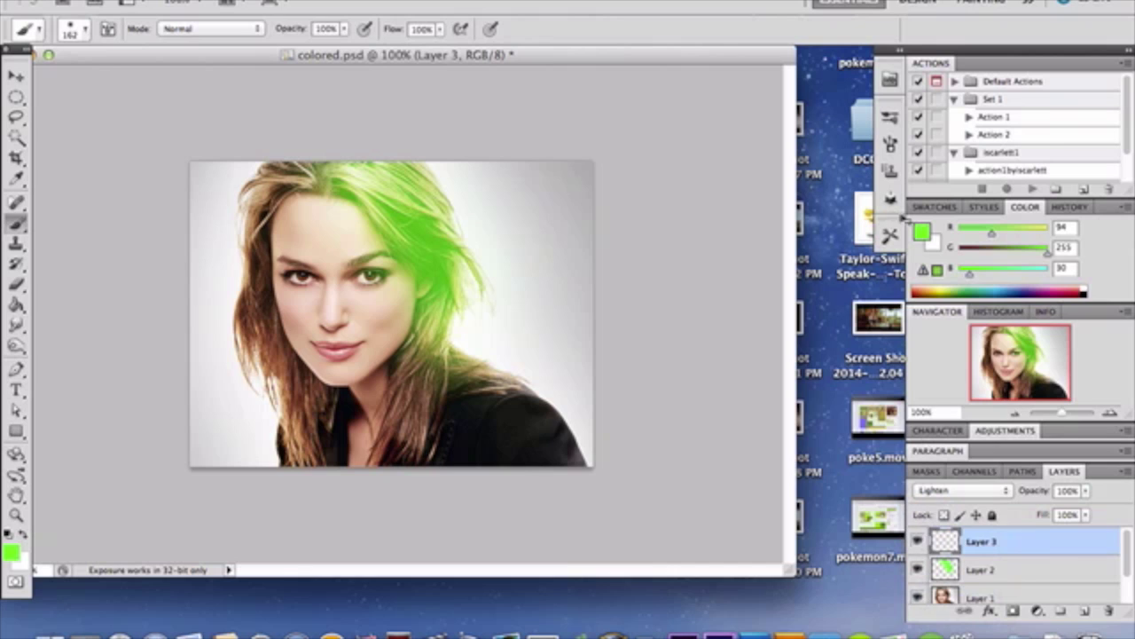
{"action": "left_click", "coordinate": [923, 233]}
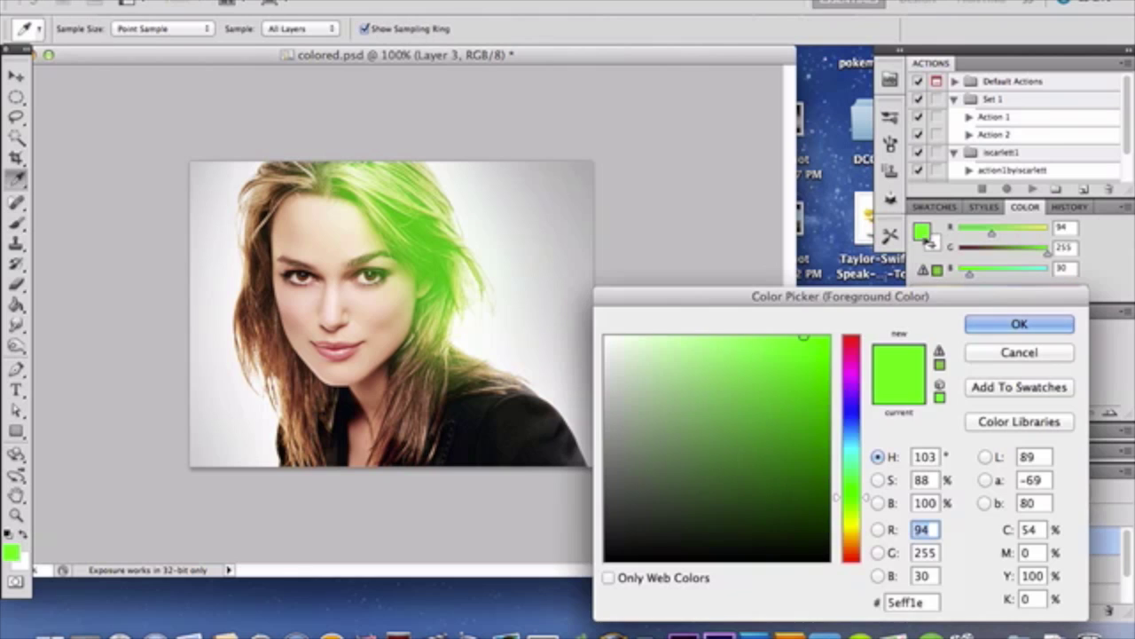
{"action": "left_click", "coordinate": [851, 420]}
{"action": "left_click", "coordinate": [998, 327]}
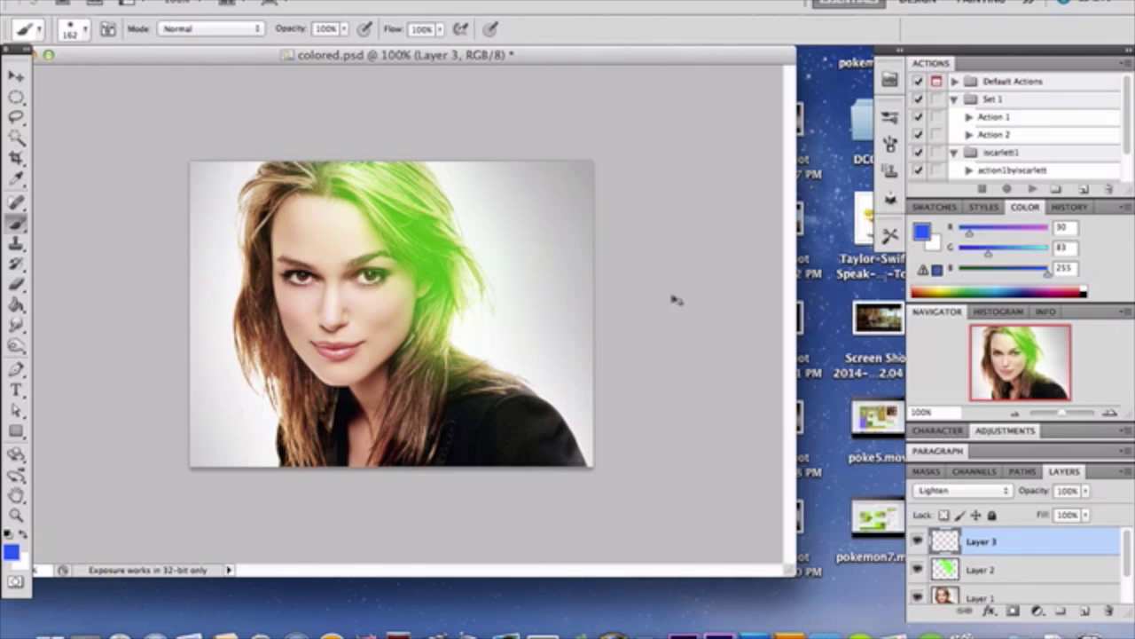
Paint blue down the left side of the hair and lower Layer 3's opacity to about 65%
{"action": "left_click", "coordinate": [303, 205]}
{"action": "mouse_move", "coordinate": [302, 205]}
{"action": "left_mouse_down"}
{"action": "mouse_move", "coordinate": [286, 218]}
{"action": "mouse_move", "coordinate": [262, 335]}
{"action": "mouse_move", "coordinate": [317, 425]}
{"action": "left_mouse_up"}
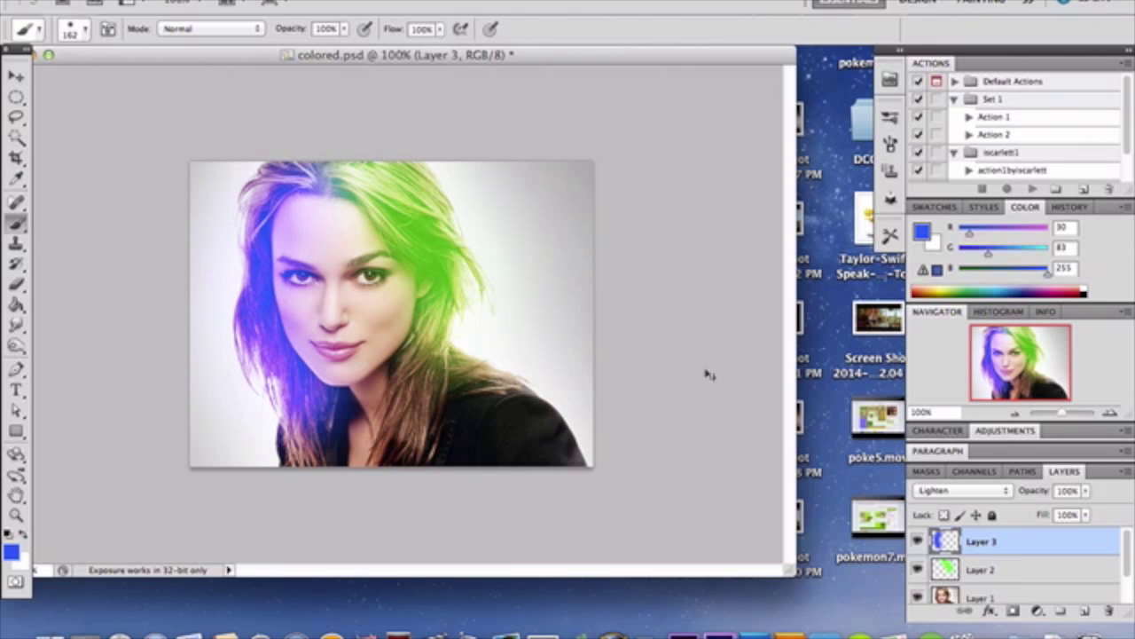
{"action": "left_click_drag", "start_coordinate": [1093, 495], "coordinate": [1073, 513]}
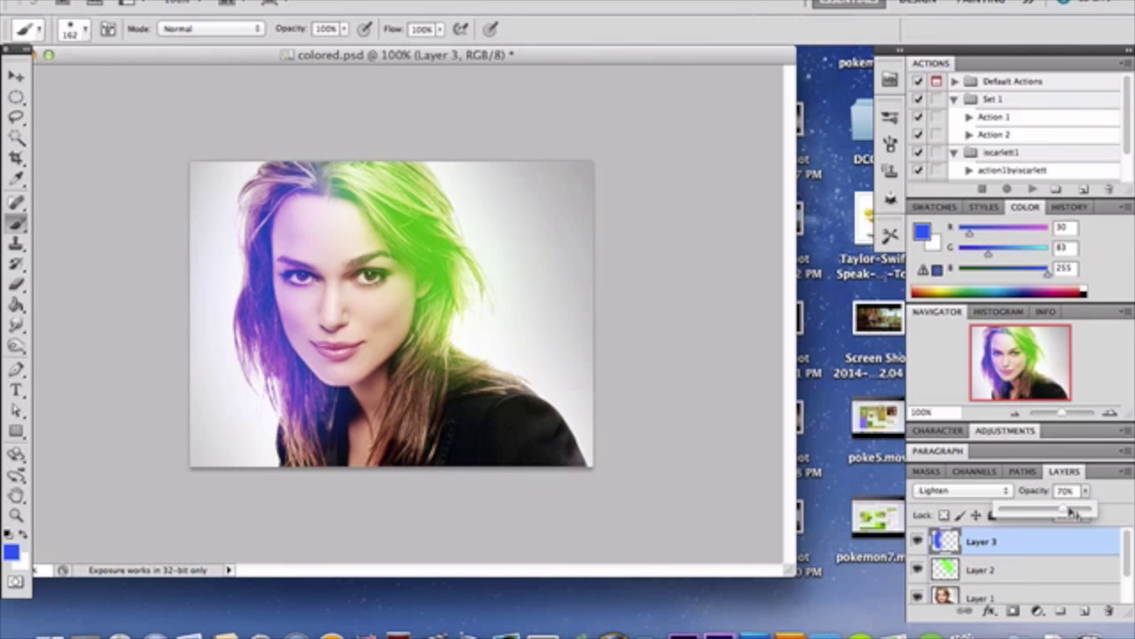
{"action": "left_click_drag", "start_coordinate": [1071, 513], "coordinate": [1069, 513]}
Create Layer 4 in Lighten blend mode and set the foreground colour to magenta ff1ee7
{"action": "left_click", "coordinate": [1085, 609]}
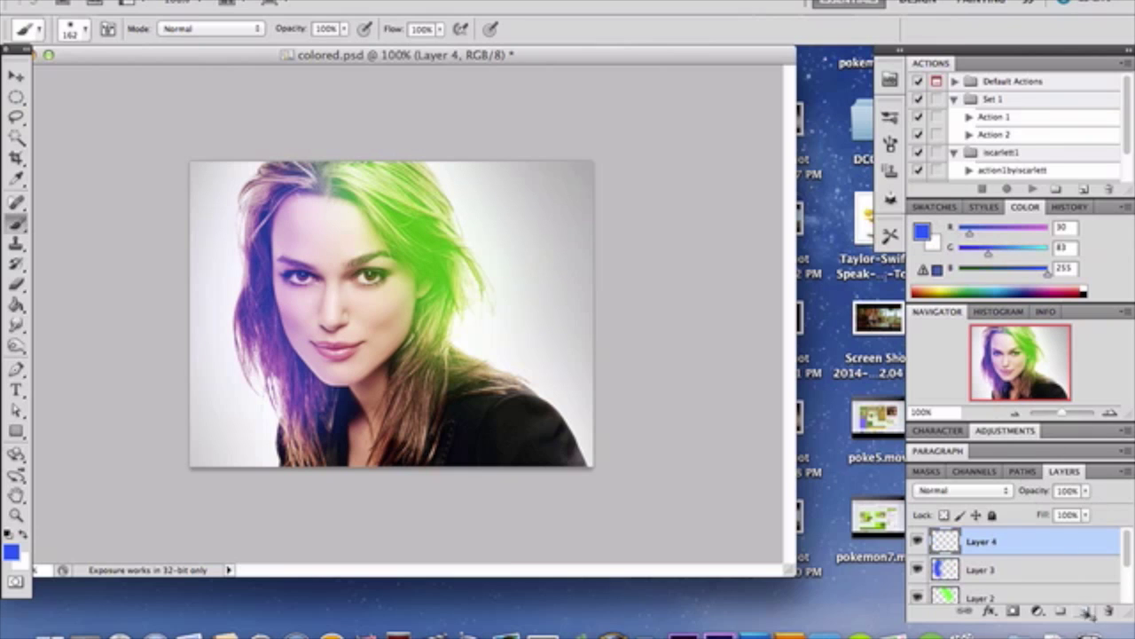
{"action": "left_click", "coordinate": [976, 489]}
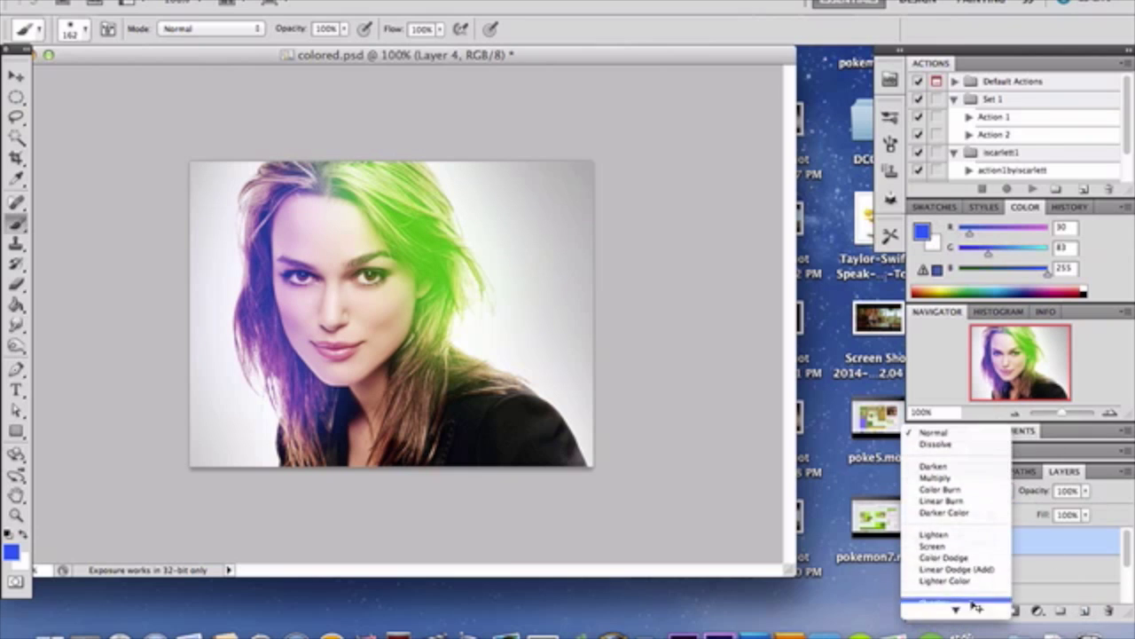
{"action": "left_click", "coordinate": [976, 538]}
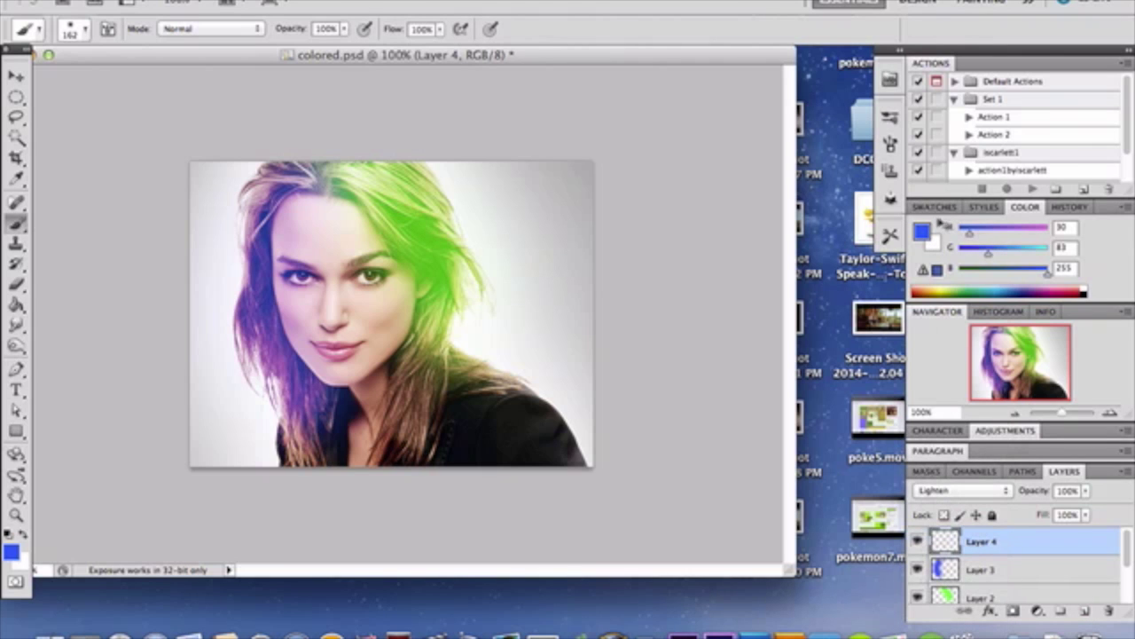
{"action": "left_click", "coordinate": [922, 231]}
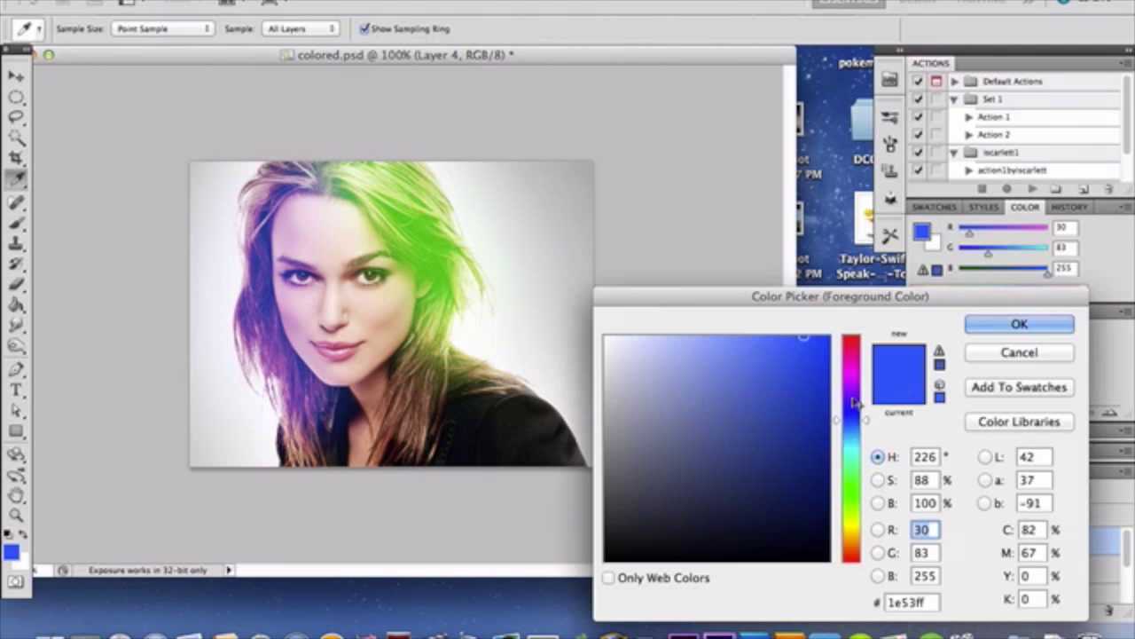
{"action": "left_click", "coordinate": [854, 369]}
{"action": "left_click", "coordinate": [1019, 324]}
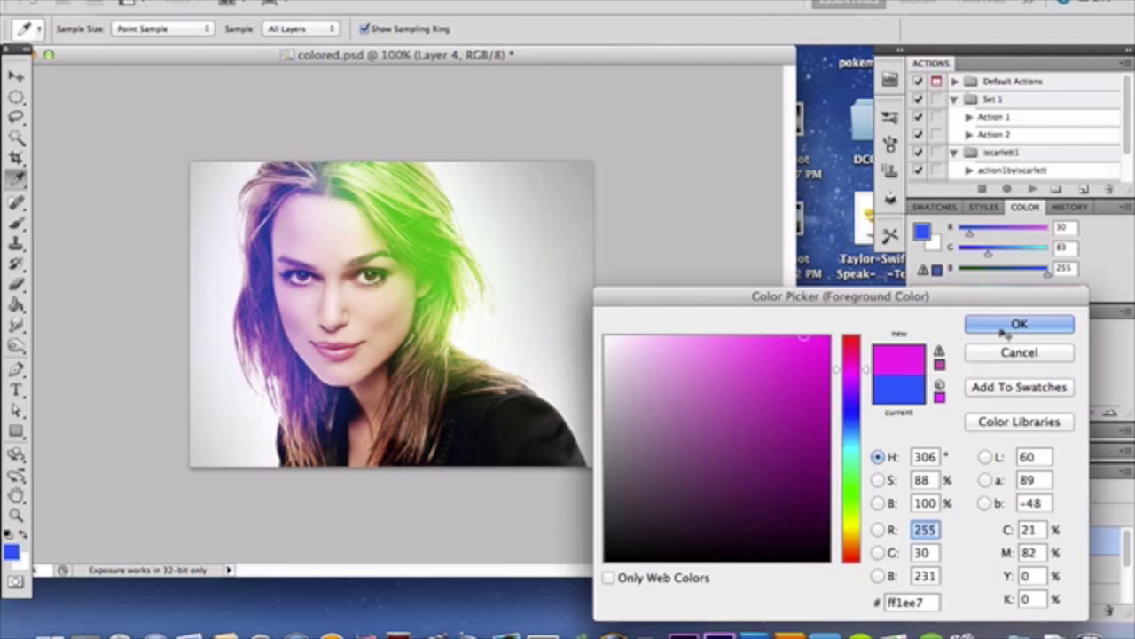
Brush magenta over the neck, chest and shoulders, redoing one stroke, then set opacity to 60%
{"action": "key", "text": "b"}
{"action": "mouse_move", "coordinate": [254, 440]}
{"action": "left_mouse_down"}
{"action": "mouse_move", "coordinate": [281, 421]}
{"action": "mouse_move", "coordinate": [432, 405]}
{"action": "left_mouse_up"}
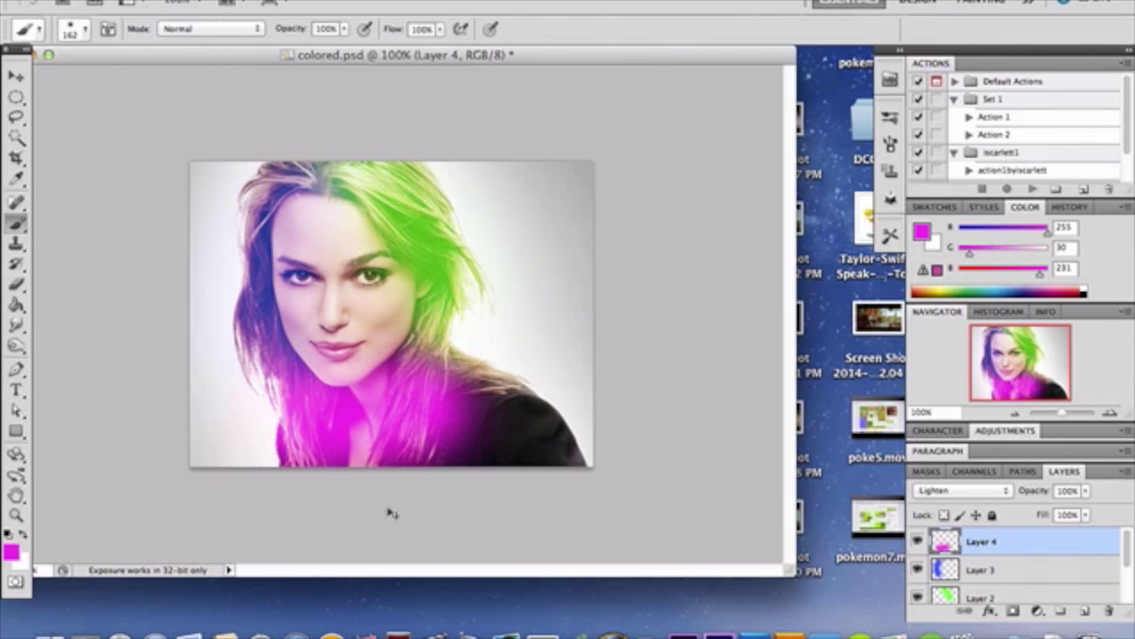
{"action": "key", "text": "super+z"}
{"action": "mouse_move", "coordinate": [523, 375]}
{"action": "left_mouse_down"}
{"action": "mouse_move", "coordinate": [482, 398]}
{"action": "mouse_move", "coordinate": [324, 428]}
{"action": "mouse_move", "coordinate": [292, 464]}
{"action": "left_mouse_up"}
{"action": "mouse_move", "coordinate": [510, 435]}
{"action": "left_mouse_down"}
{"action": "mouse_move", "coordinate": [492, 431]}
{"action": "mouse_move", "coordinate": [560, 471]}
{"action": "left_mouse_up"}
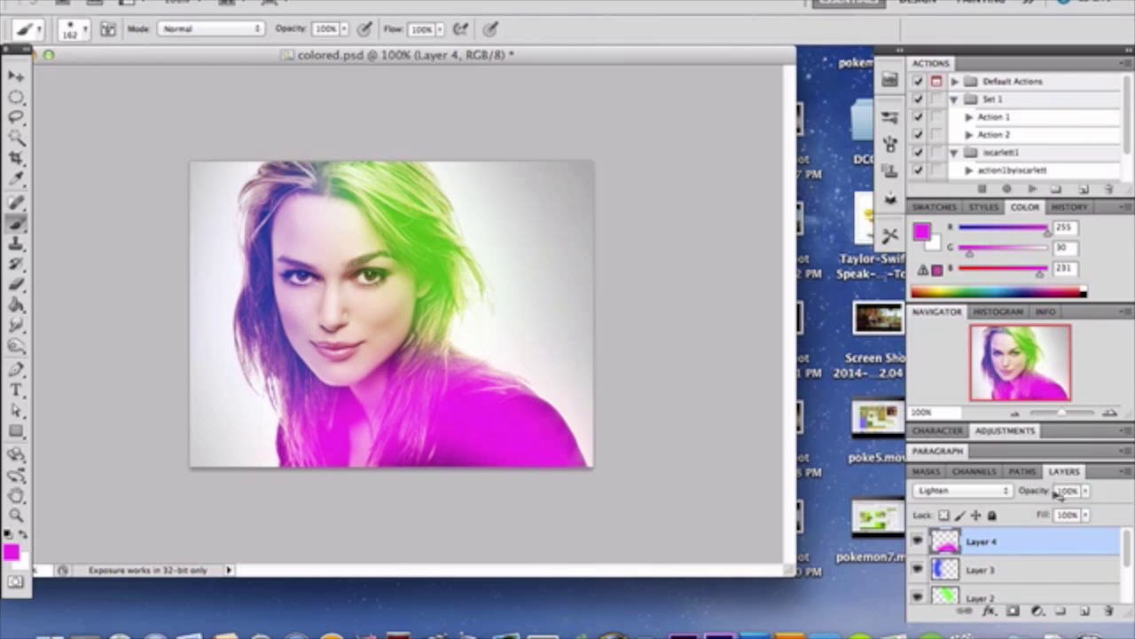
{"action": "left_click", "coordinate": [1086, 490]}
{"action": "left_click_drag", "start_coordinate": [1066, 514], "coordinate": [1063, 514]}
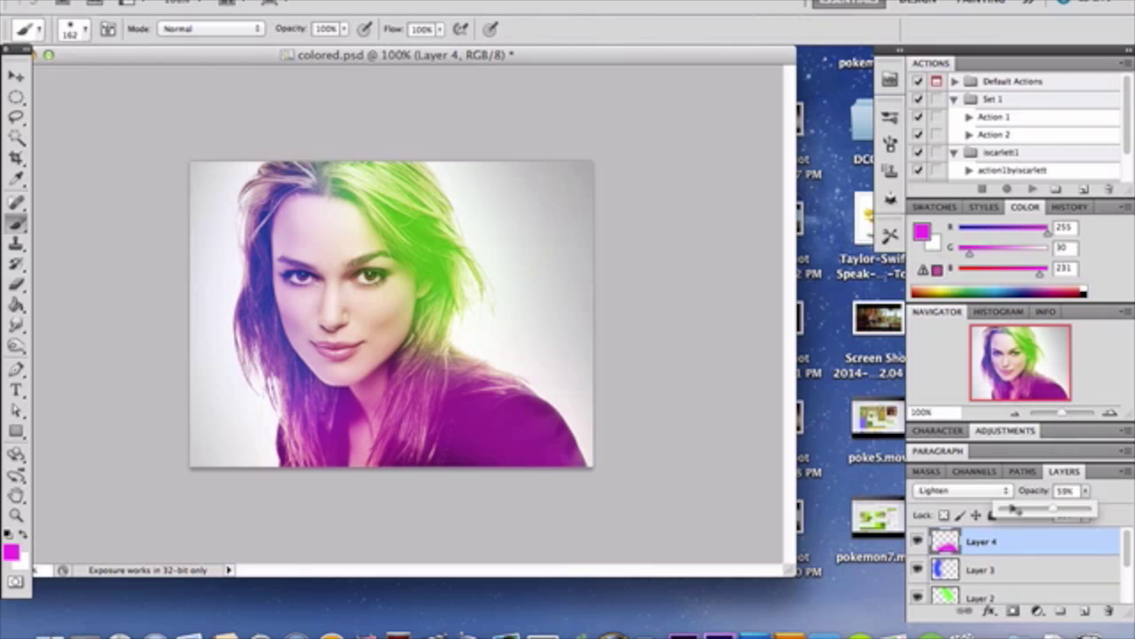
Create Layer 5 in Lighten blend mode and set the foreground colour to yellow ecff1e
{"action": "left_click", "coordinate": [1083, 611]}
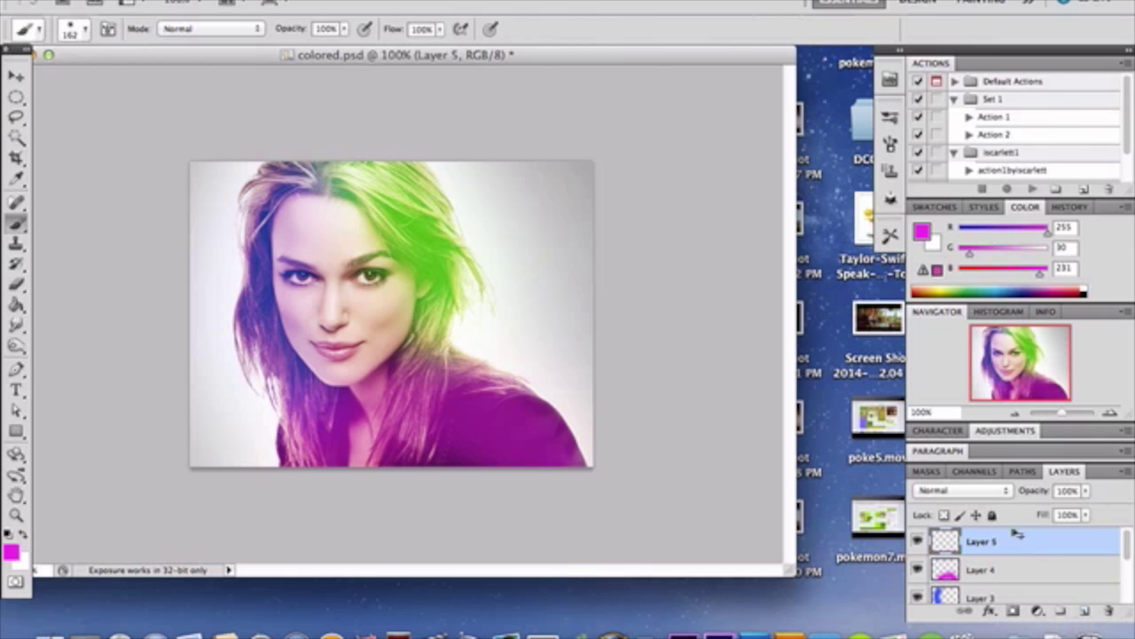
{"action": "left_click", "coordinate": [1006, 492]}
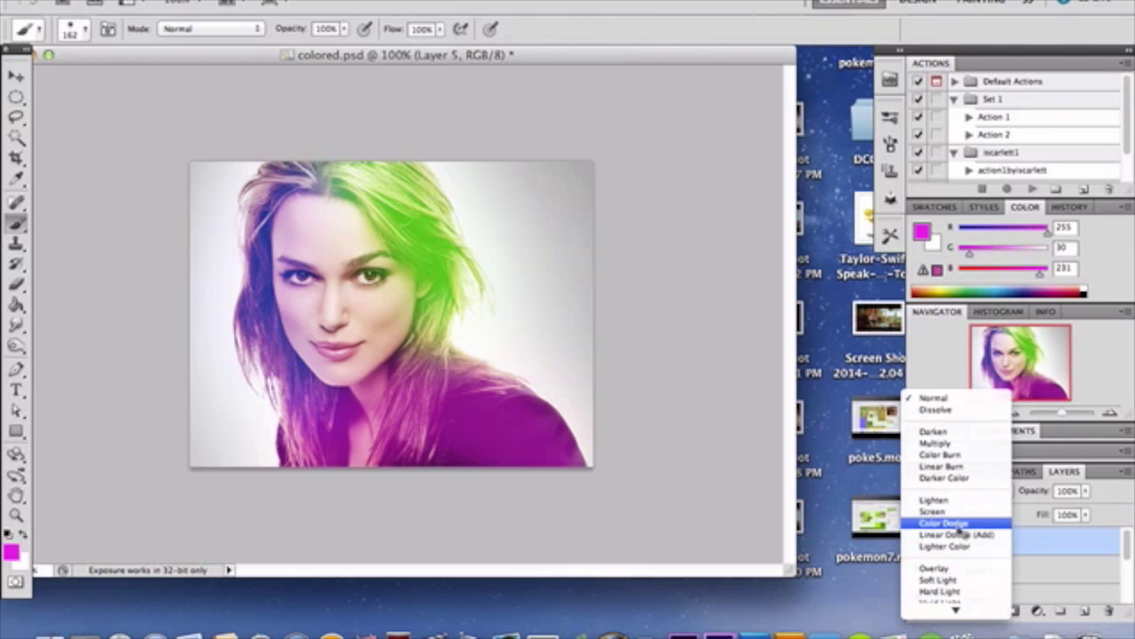
{"action": "left_click", "coordinate": [954, 500]}
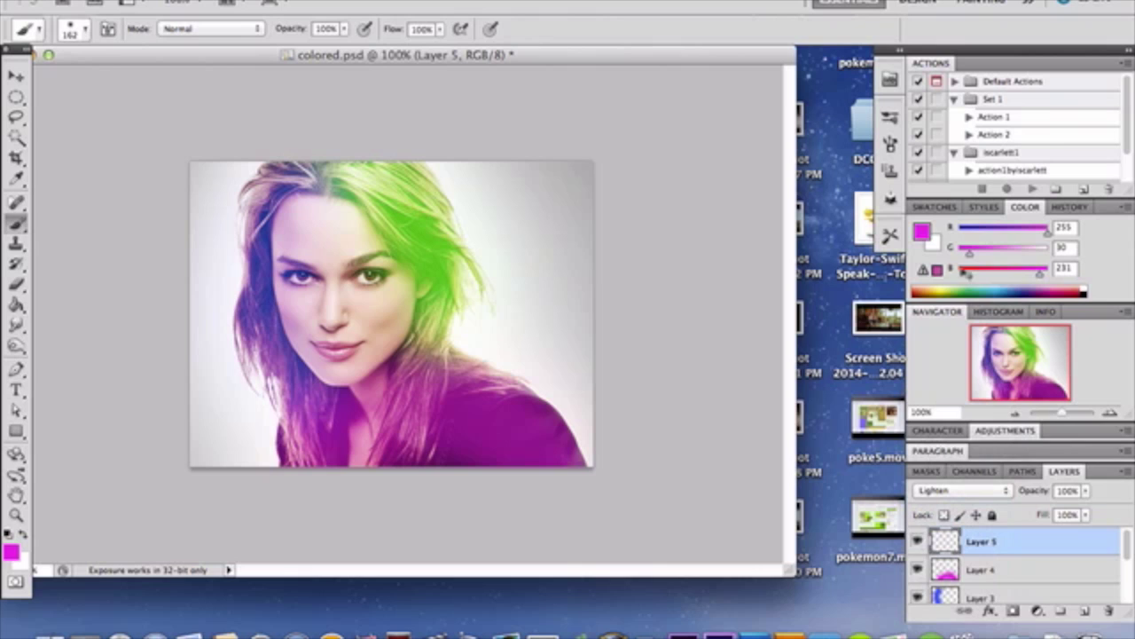
{"action": "left_click", "coordinate": [929, 230]}
{"action": "left_click", "coordinate": [851, 521]}
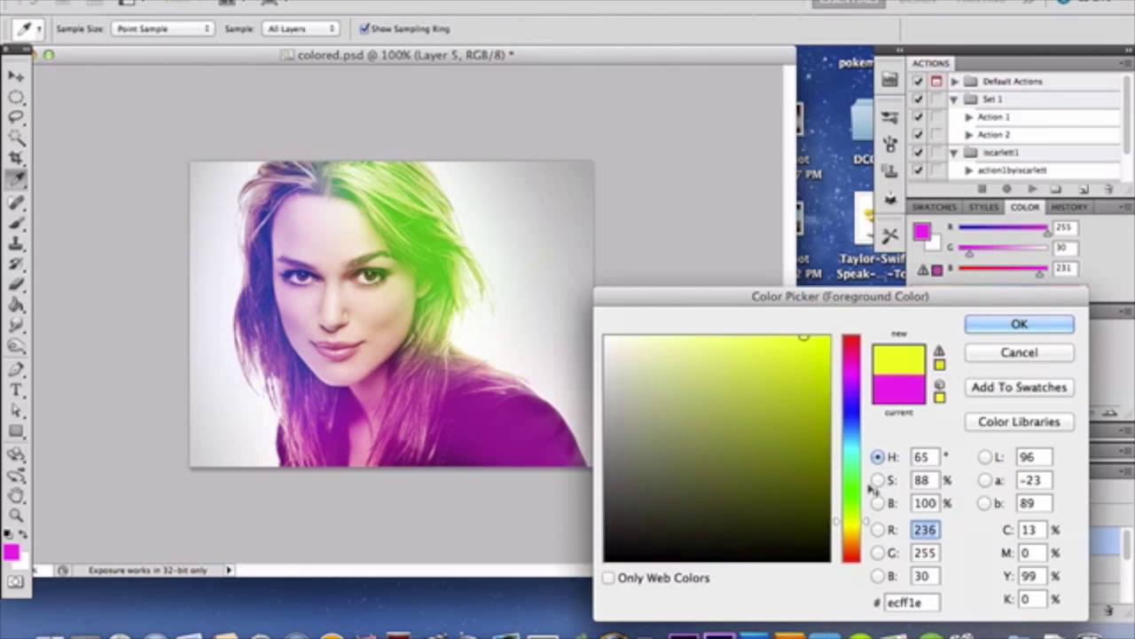
{"action": "left_click", "coordinate": [1014, 326]}
Brush a yellow glow over the face and lower Layer 5's opacity to 60%
{"action": "key", "text": "b"}
{"action": "mouse_move", "coordinate": [320, 270]}
{"action": "left_mouse_down"}
{"action": "mouse_move", "coordinate": [331, 262]}
{"action": "mouse_move", "coordinate": [364, 339]}
{"action": "left_mouse_up"}
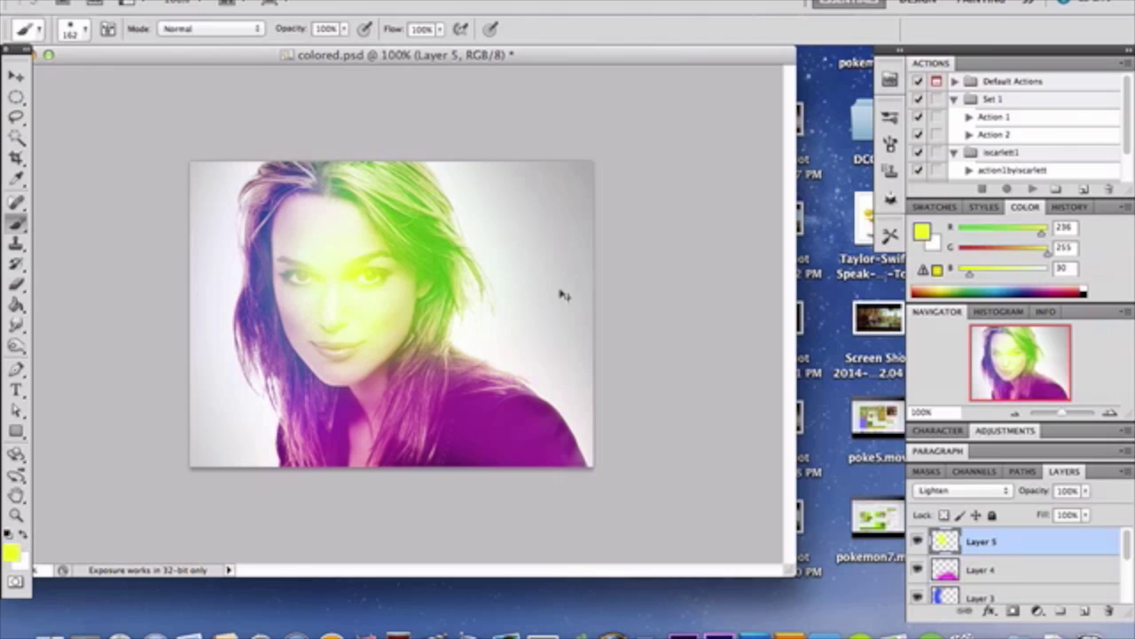
{"action": "left_click", "coordinate": [1085, 490]}
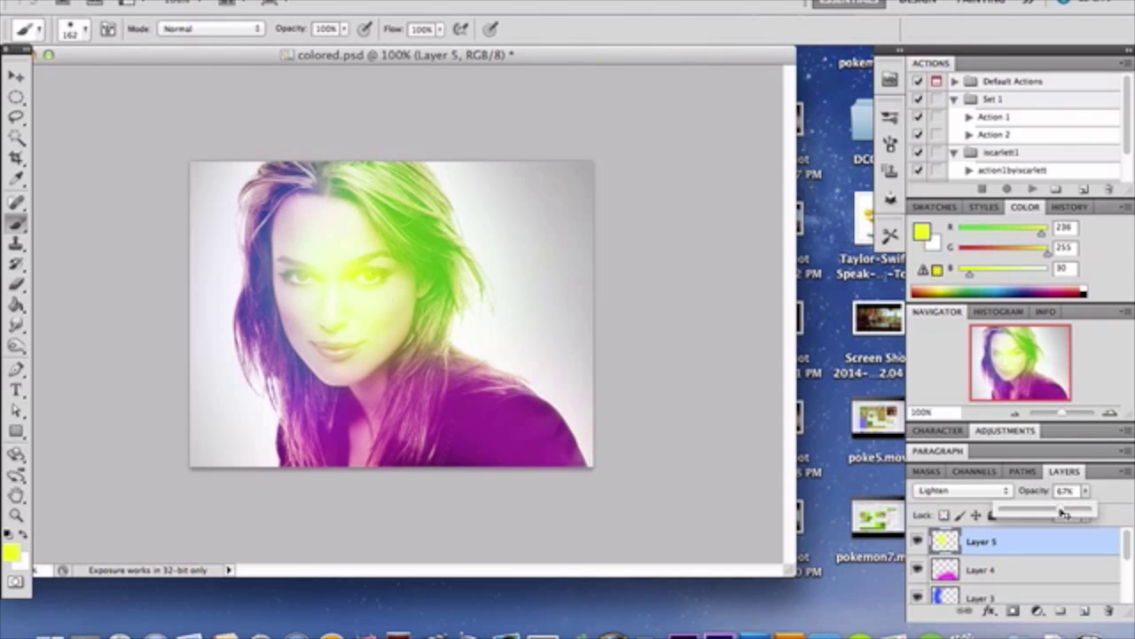
{"action": "left_click_drag", "start_coordinate": [1089, 511], "coordinate": [1063, 513]}
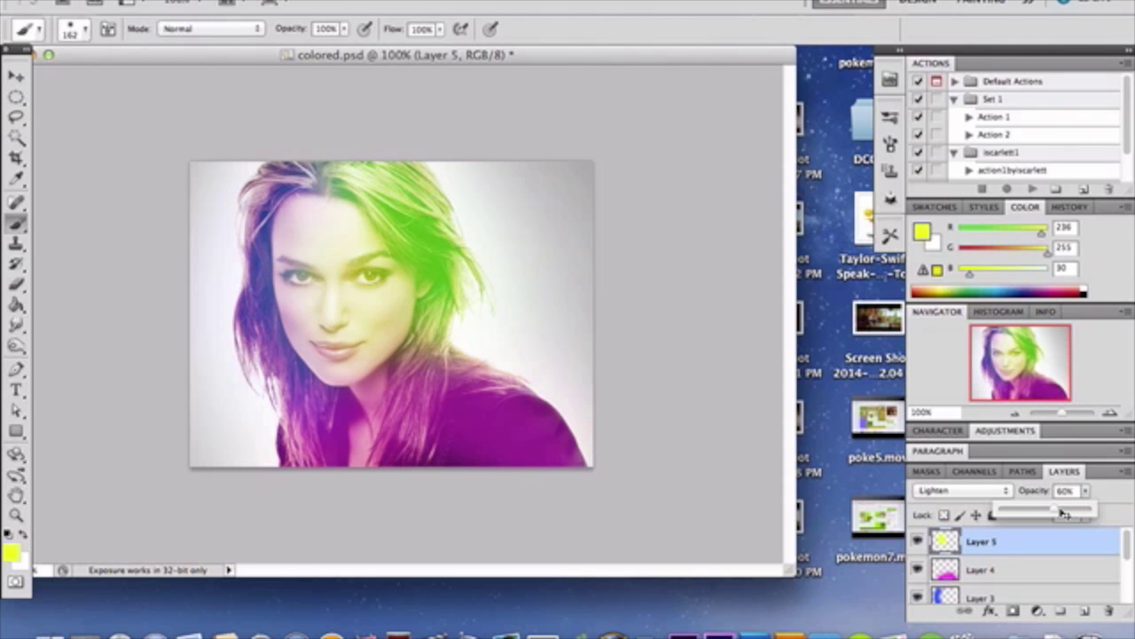